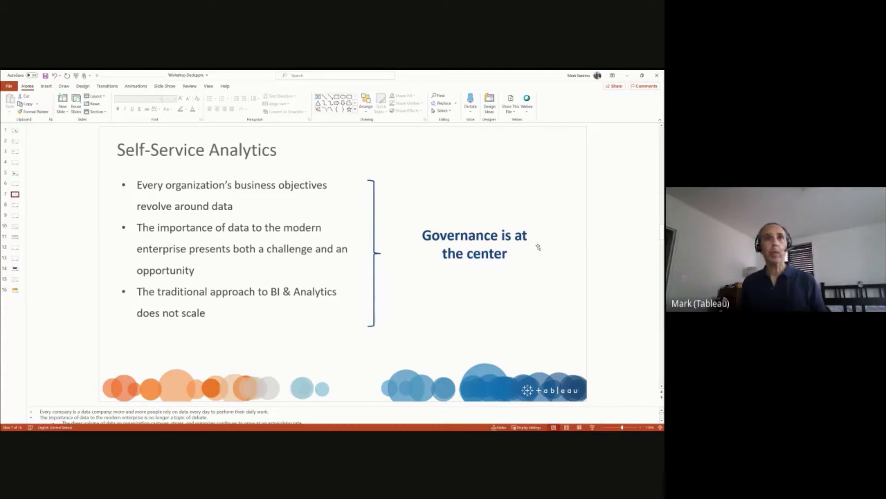
Step: Scroll down through the PowerPoint deck toward the Self-Service Analytics slide
{"action": "scroll", "coordinate": [538, 247], "scroll_direction": "down", "scroll_amount": 1}
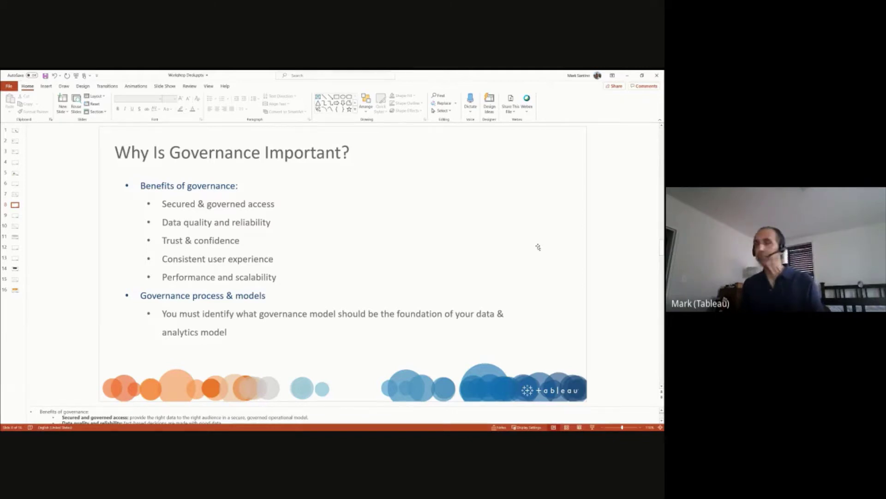
Step: Scroll past the Why Is Governance Important? slide to the Working with Tableau section slide
{"action": "scroll", "coordinate": [538, 249], "scroll_direction": "down", "scroll_amount": 1}
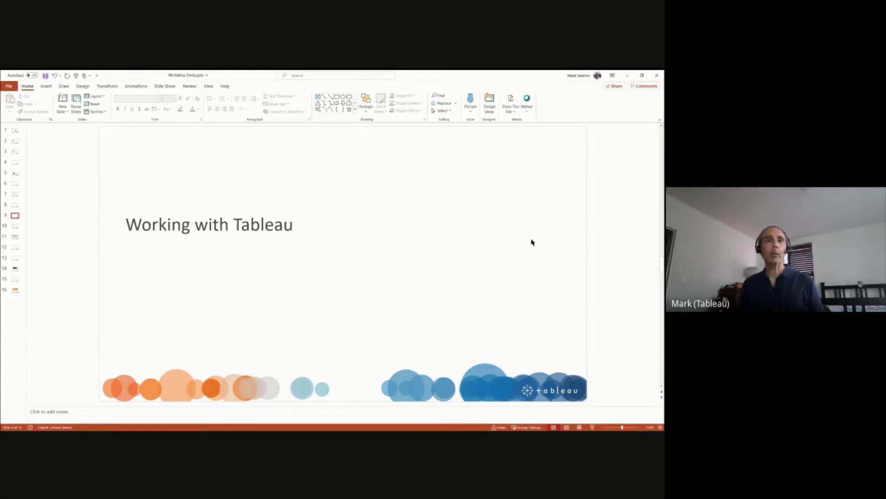
Step: Scroll past The Tableau Platform slide, then switch windows to Tableau Desktop's start page
{"action": "scroll", "coordinate": [525, 243], "scroll_direction": "down", "scroll_amount": 1}
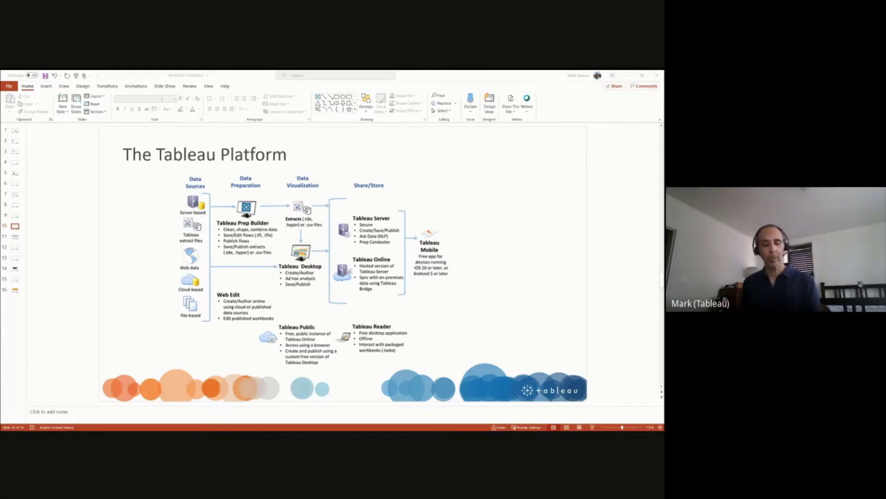
{"action": "key", "text": "alt+Tab"}
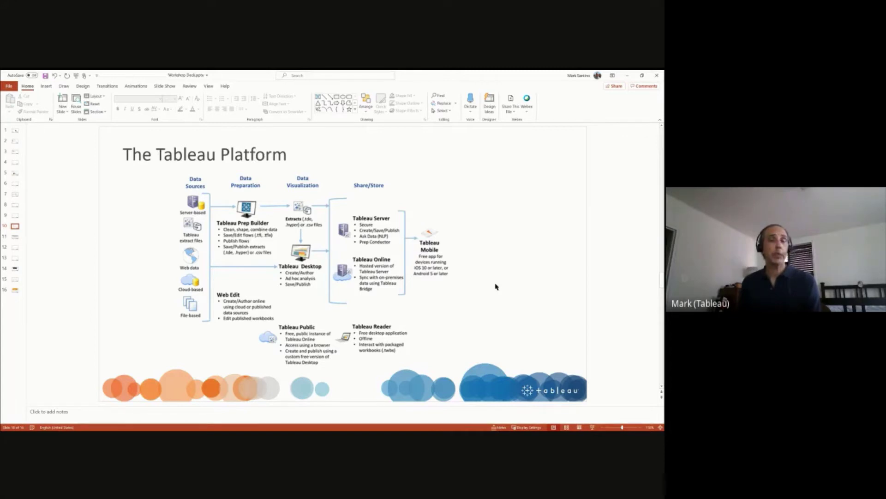
{"action": "scroll", "coordinate": [495, 286], "scroll_direction": "down", "scroll_amount": 1}
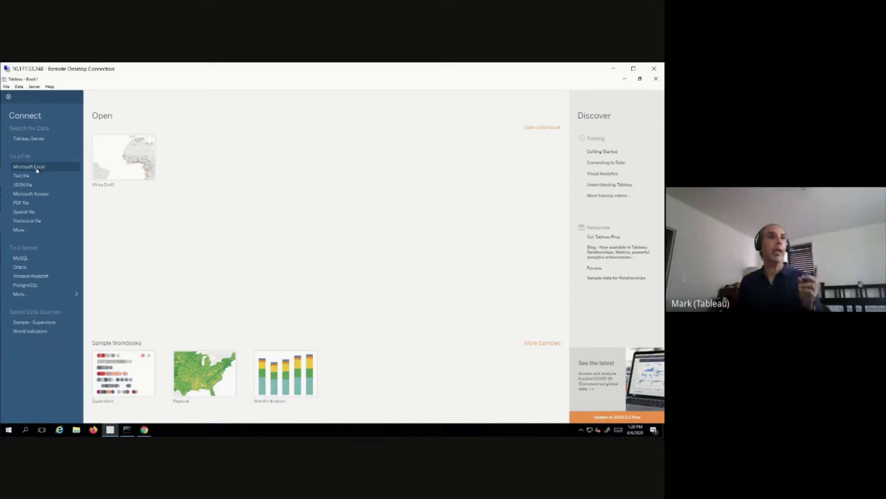
Step: Choose Microsoft Excel under Connect > To a File to browse the Data2020 folder
{"action": "left_click", "coordinate": [36, 169]}
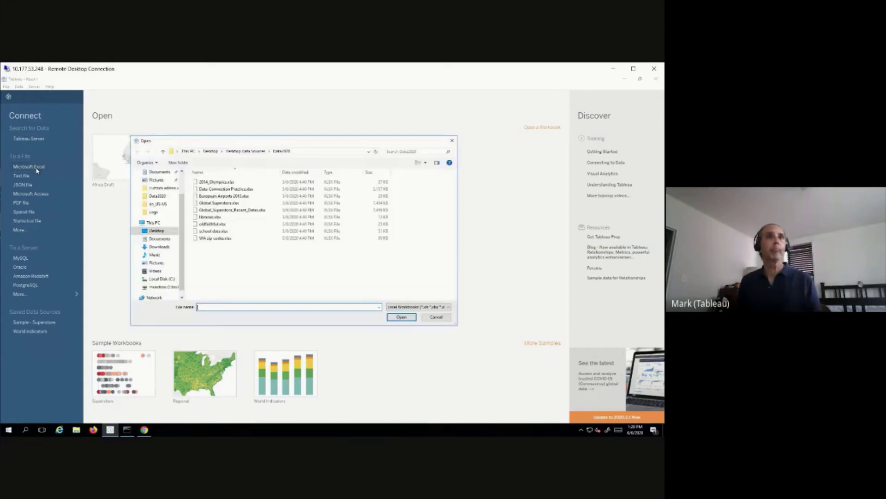
Step: Open Global Superstore.xlsx as the data source, exposing its Orders, People and Returns sheets
{"action": "left_click", "coordinate": [231, 204]}
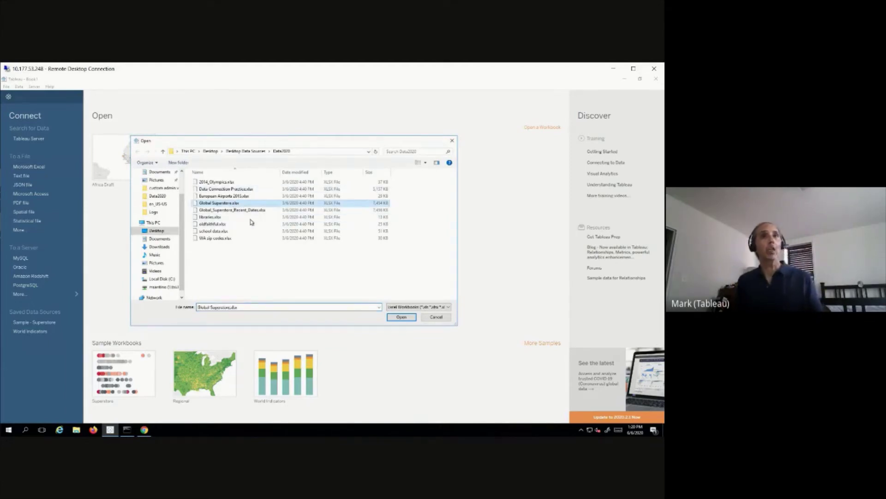
{"action": "left_click", "coordinate": [401, 319]}
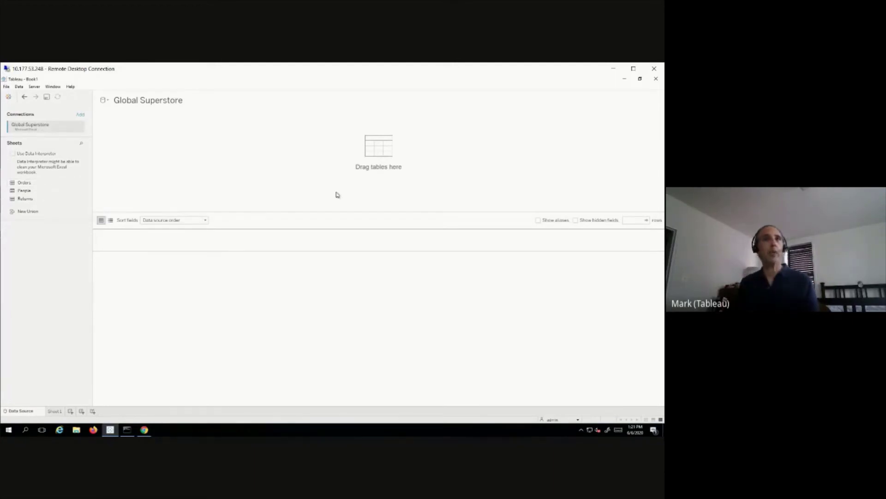
{"action": "left_click", "coordinate": [362, 172]}
{"action": "left_click_drag", "start_coordinate": [30, 185], "coordinate": [235, 172]}
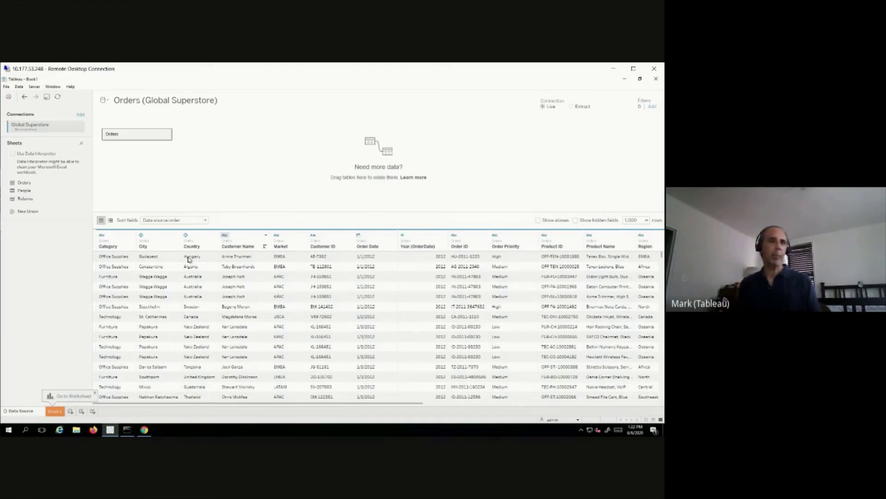
{"action": "left_click", "coordinate": [57, 412]}
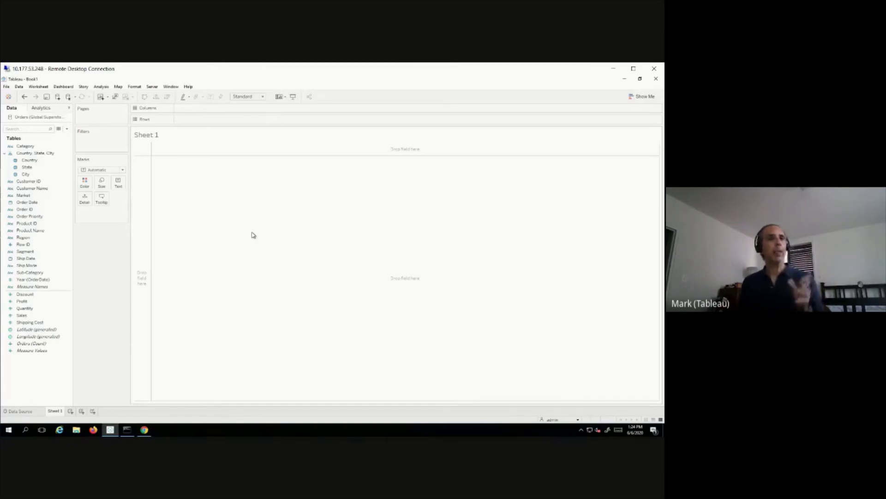
Step: Put Sales on the Rows shelf so Sheet 1 shows one SUM(Sales) bar of about 12M
{"action": "left_click", "coordinate": [25, 308]}
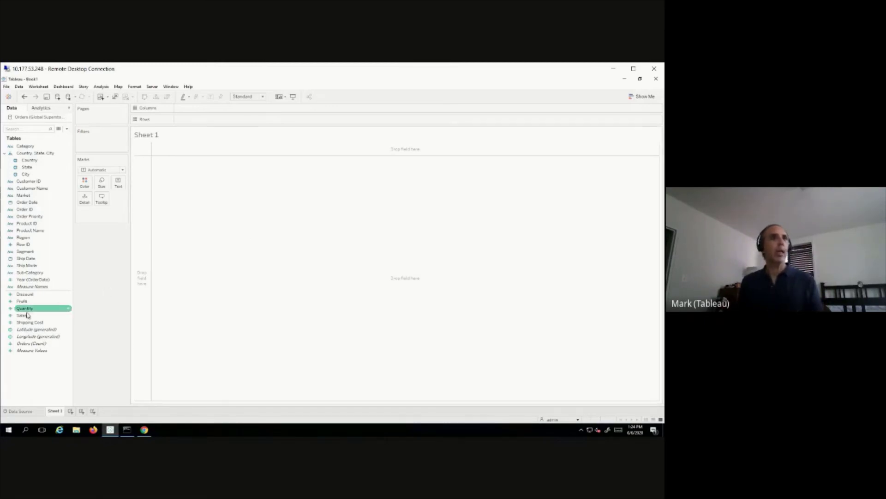
{"action": "left_click", "coordinate": [25, 322]}
{"action": "left_click", "coordinate": [37, 316]}
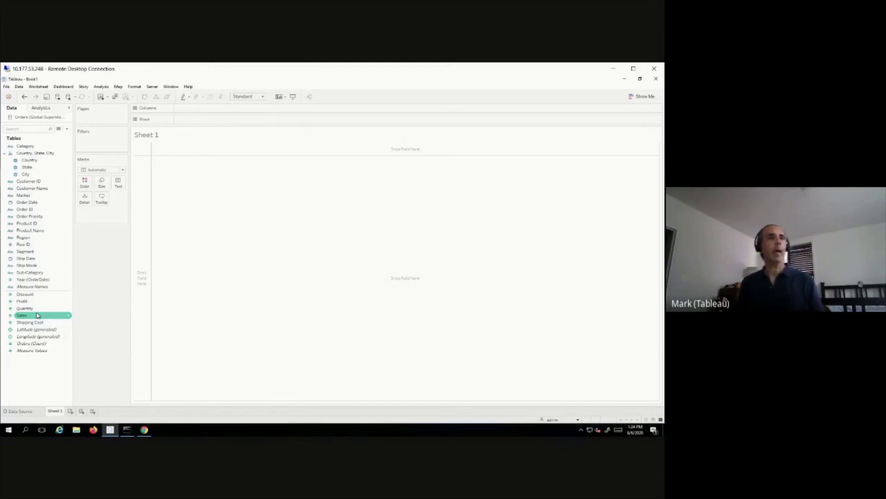
{"action": "left_click_drag", "start_coordinate": [37, 315], "coordinate": [222, 121]}
{"action": "left_click_drag", "start_coordinate": [222, 121], "coordinate": [221, 122]}
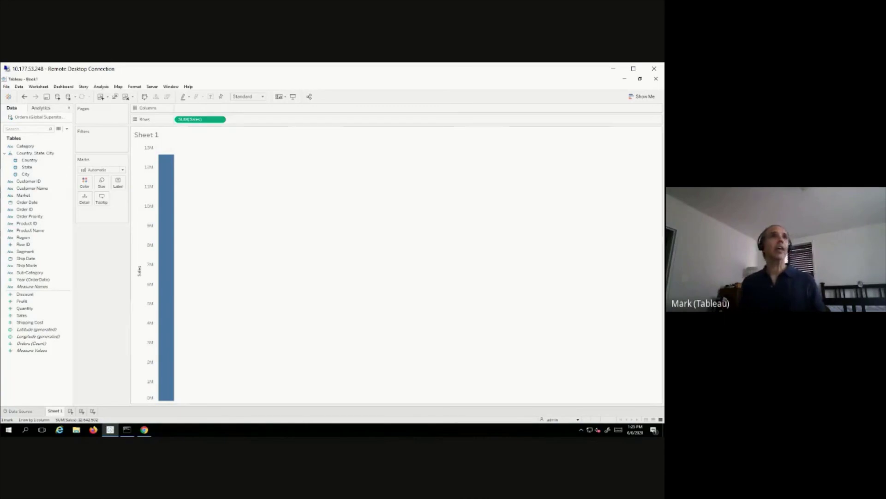
{"action": "left_click", "coordinate": [28, 174]}
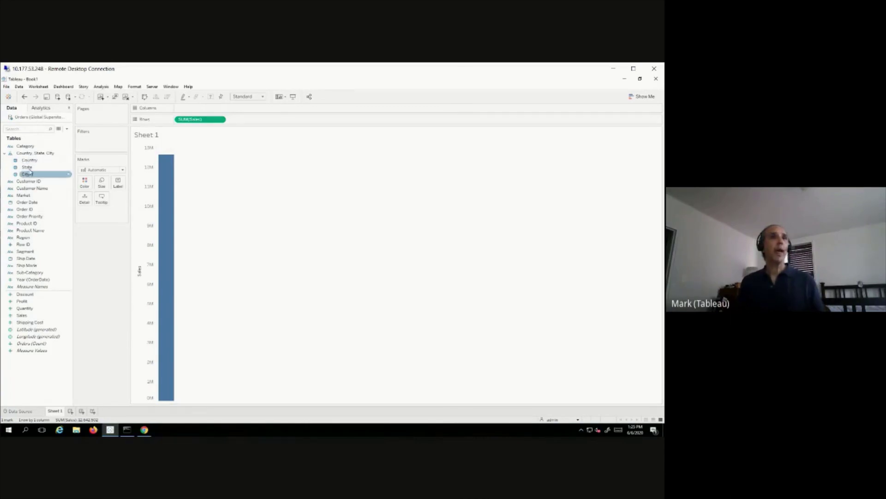
{"action": "left_click", "coordinate": [32, 161]}
{"action": "left_click", "coordinate": [31, 160]}
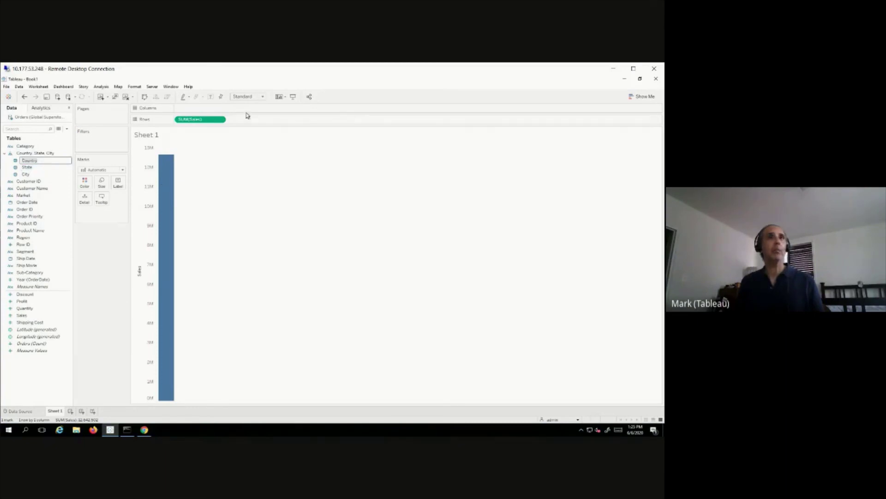
{"action": "key", "text": "Return"}
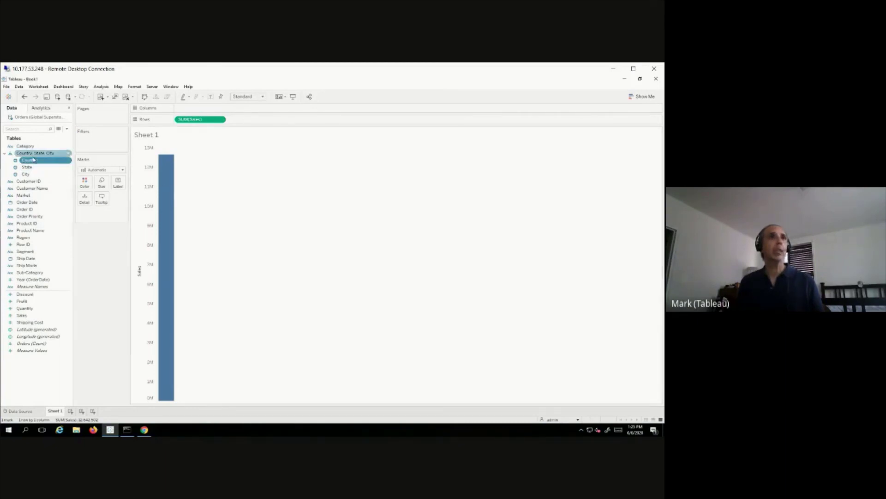
{"action": "left_click_drag", "start_coordinate": [35, 161], "coordinate": [261, 112]}
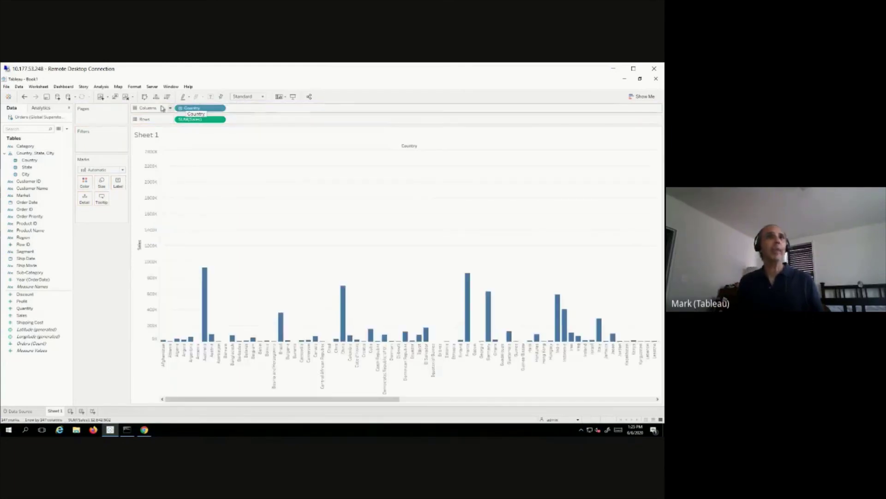
{"action": "left_click", "coordinate": [145, 97]}
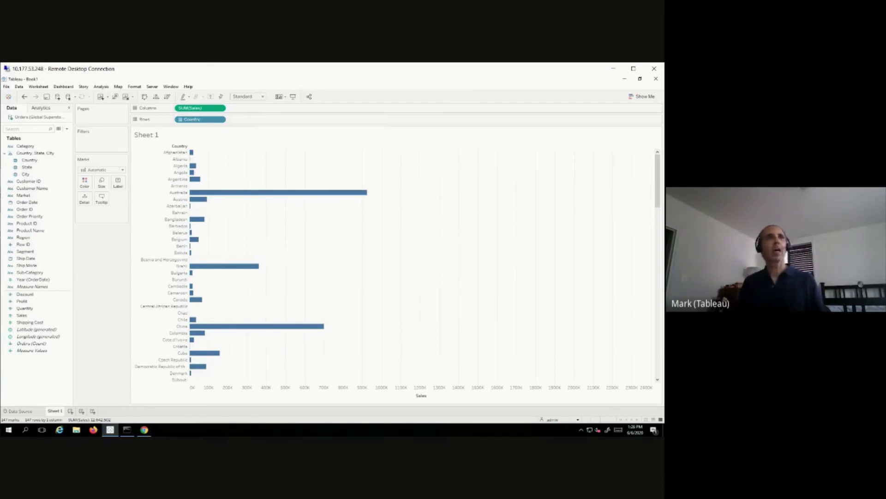
{"action": "left_click", "coordinate": [56, 169]}
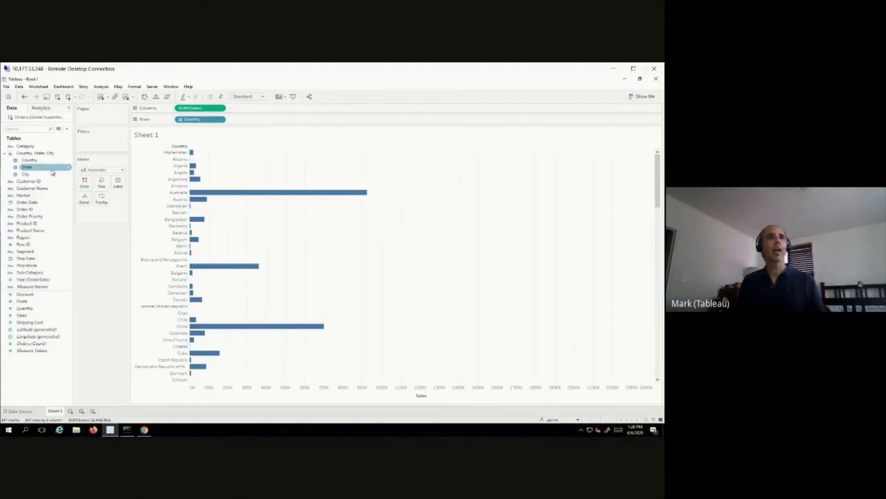
Step: Add State to the Rows shelf beside Country to show a Sales bar per state
{"action": "left_click_drag", "start_coordinate": [56, 171], "coordinate": [290, 124]}
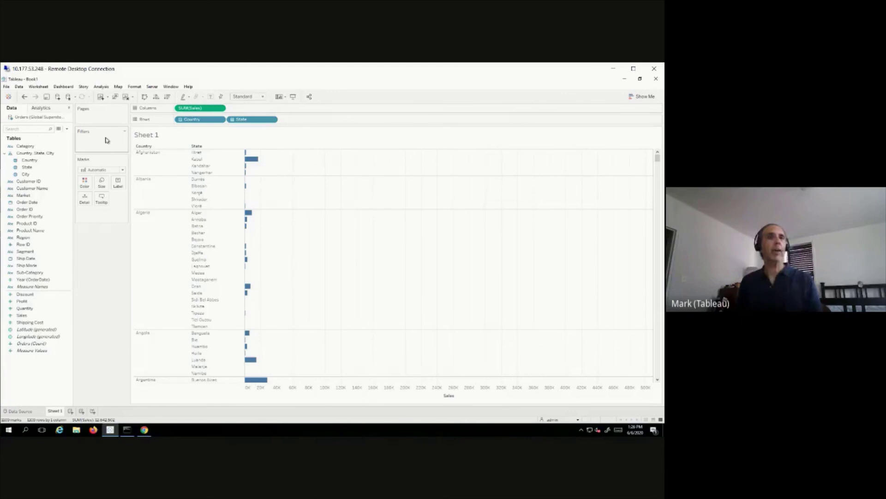
Step: Clear Sheet 1, then drop the Country geographic field into the view to map each country
{"action": "left_click", "coordinate": [127, 98]}
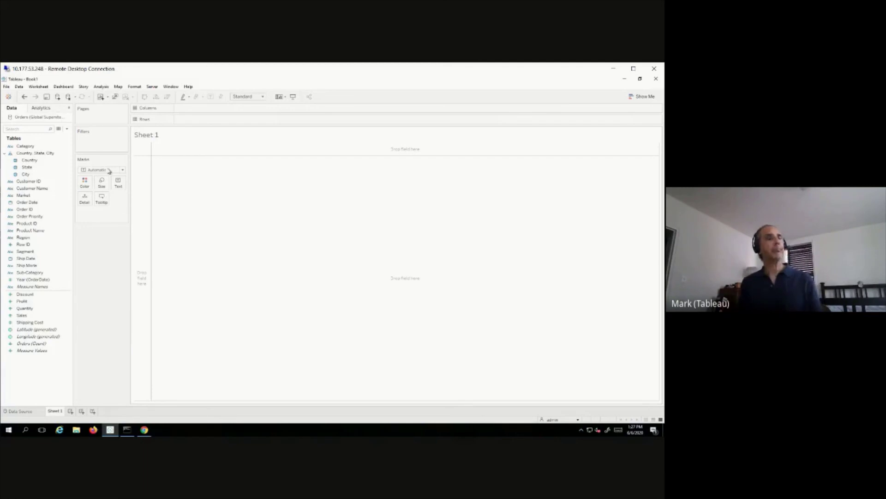
{"action": "left_click", "coordinate": [50, 167]}
{"action": "left_click", "coordinate": [50, 160]}
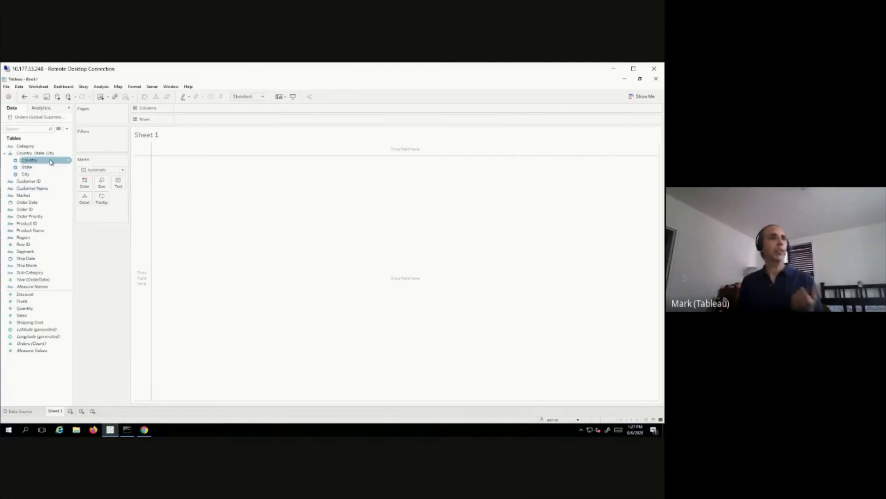
{"action": "left_click", "coordinate": [43, 175]}
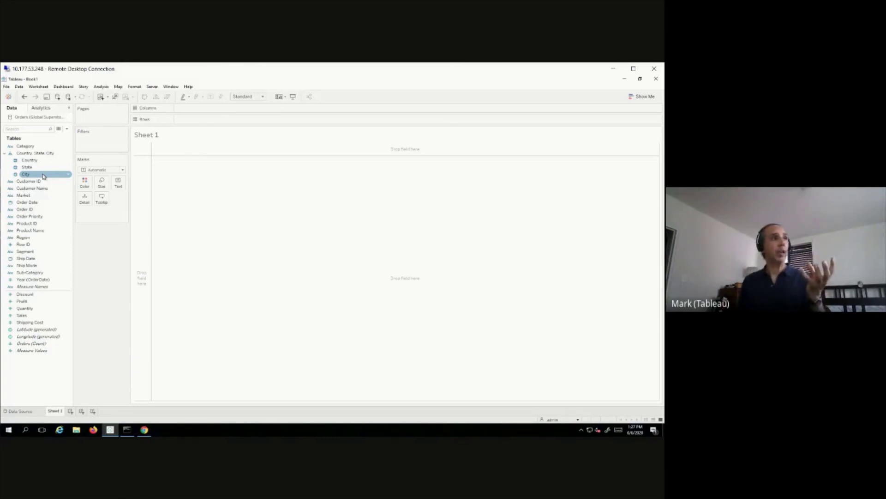
{"action": "left_click", "coordinate": [36, 160]}
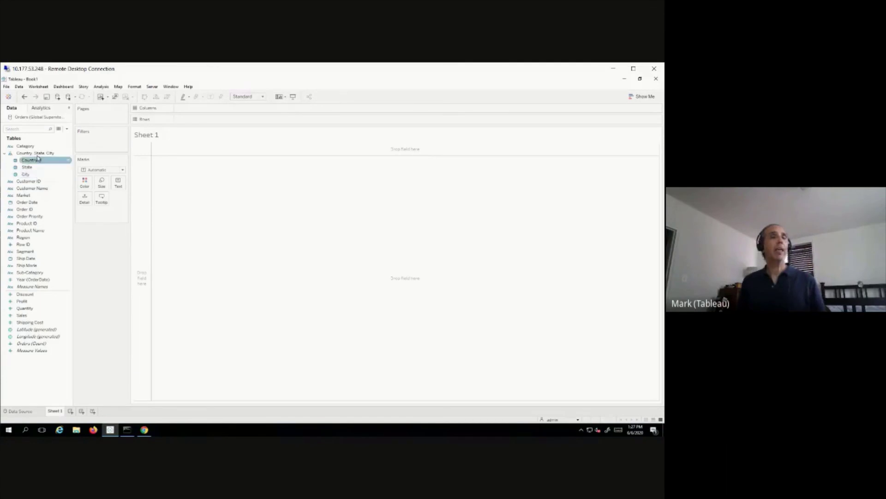
{"action": "left_click_drag", "start_coordinate": [36, 162], "coordinate": [309, 241]}
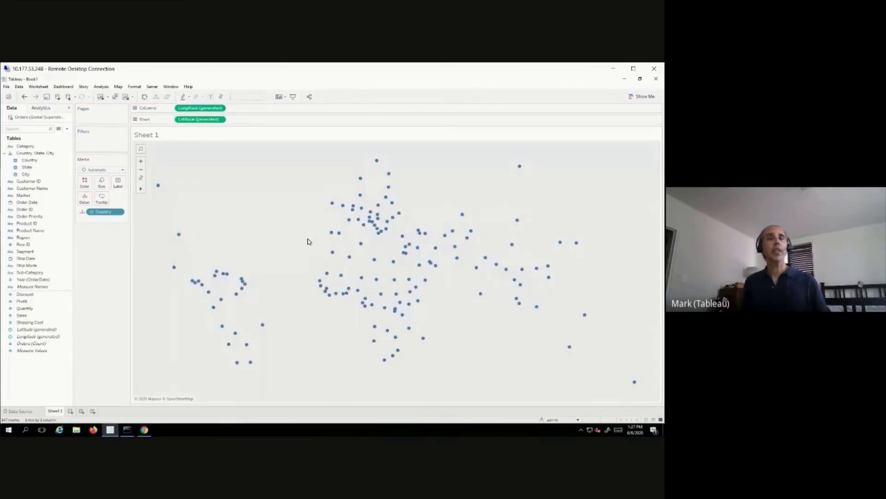